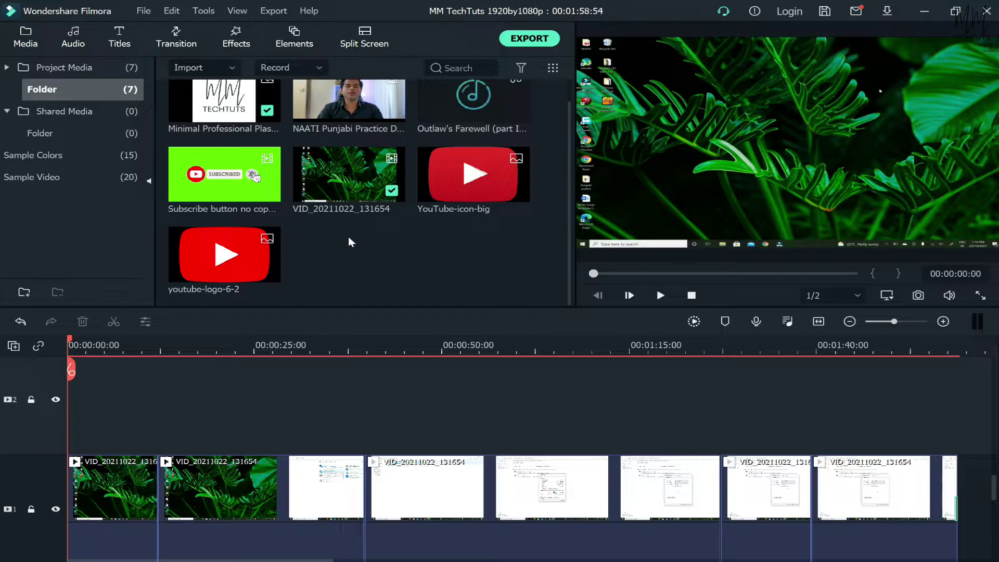
Drop the NAATI Punjabi Practice Dialogue clip onto track 2 above the screen recording, then open Crop and Zoom
{"action": "scroll", "coordinate": [362, 439], "scroll_direction": "down", "scroll_amount": 1}
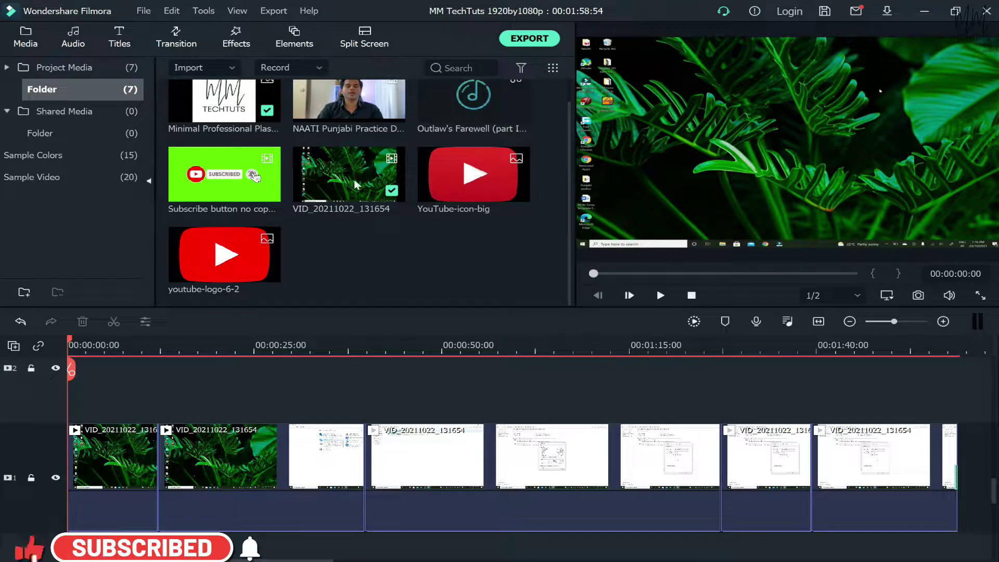
{"action": "scroll", "coordinate": [394, 298], "scroll_direction": "up", "scroll_amount": 1}
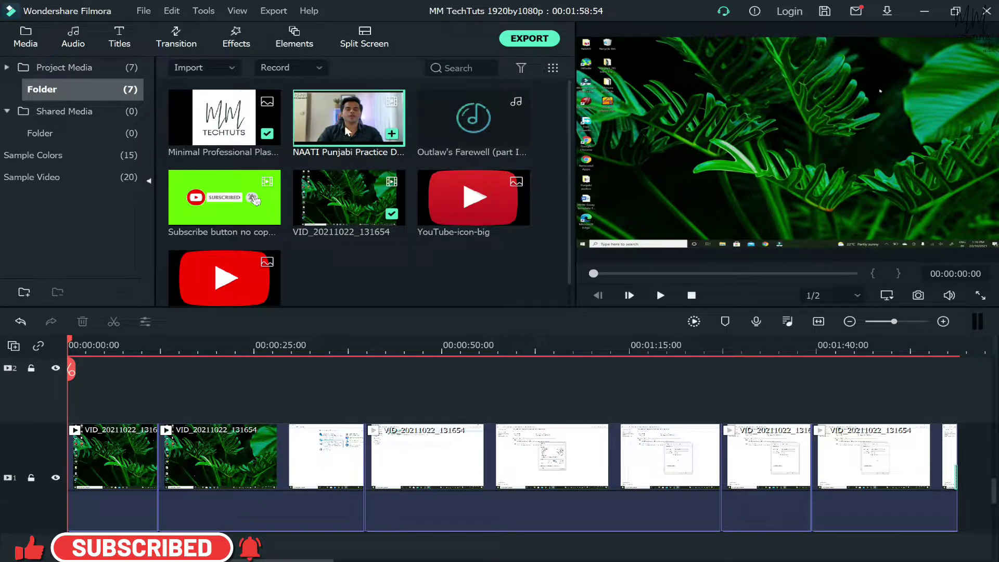
{"action": "left_click_drag", "start_coordinate": [347, 136], "coordinate": [47, 407]}
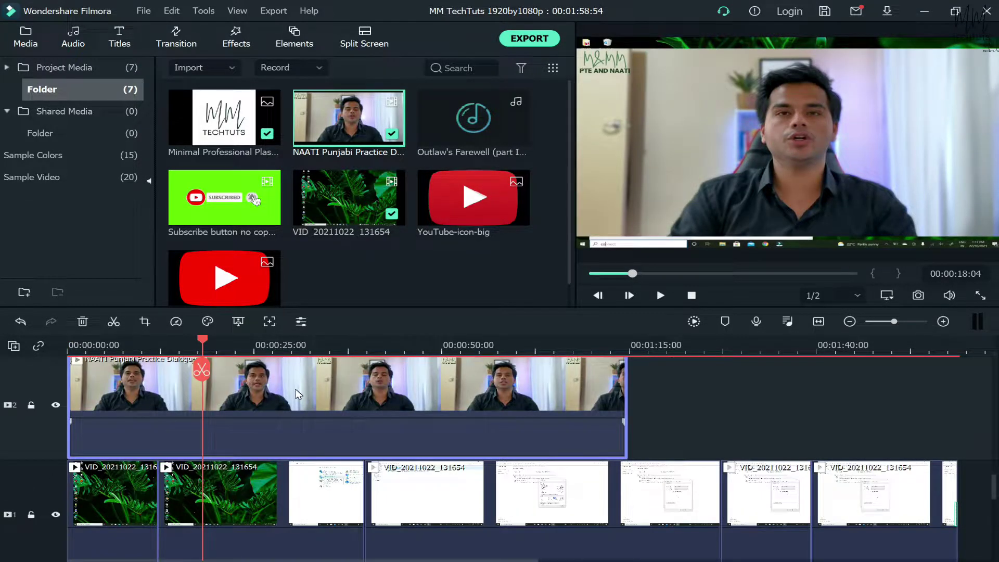
{"action": "right_click", "coordinate": [298, 394]}
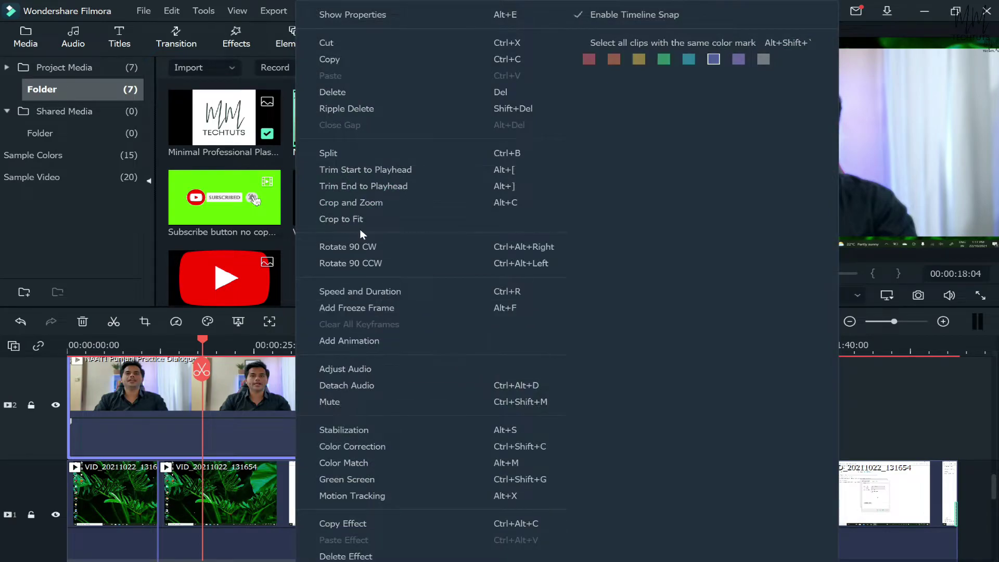
{"action": "left_click", "coordinate": [376, 204]}
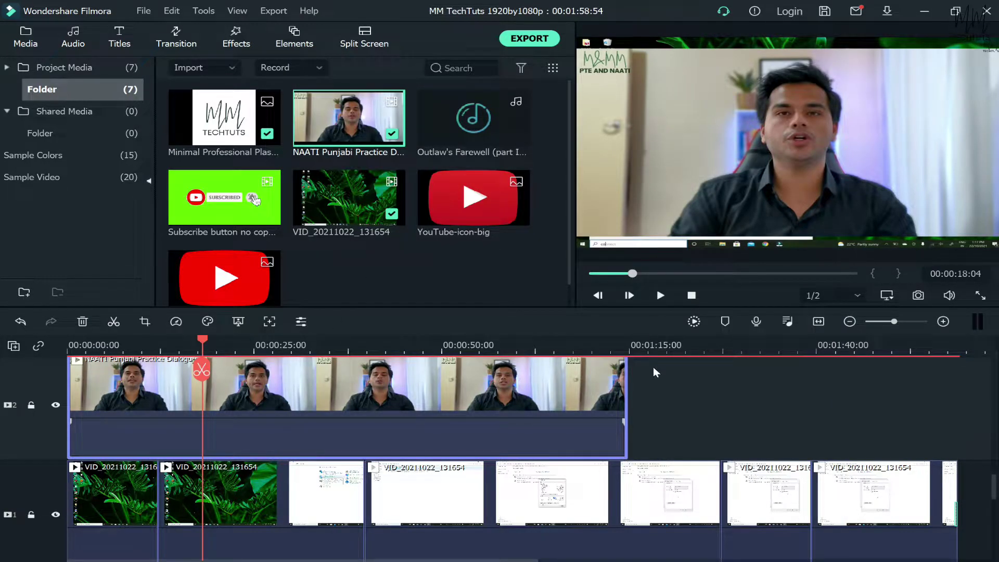
Crop the webcam clip to a 1:1 square (960 x 960) centred on the speaker
{"action": "left_click", "coordinate": [285, 422]}
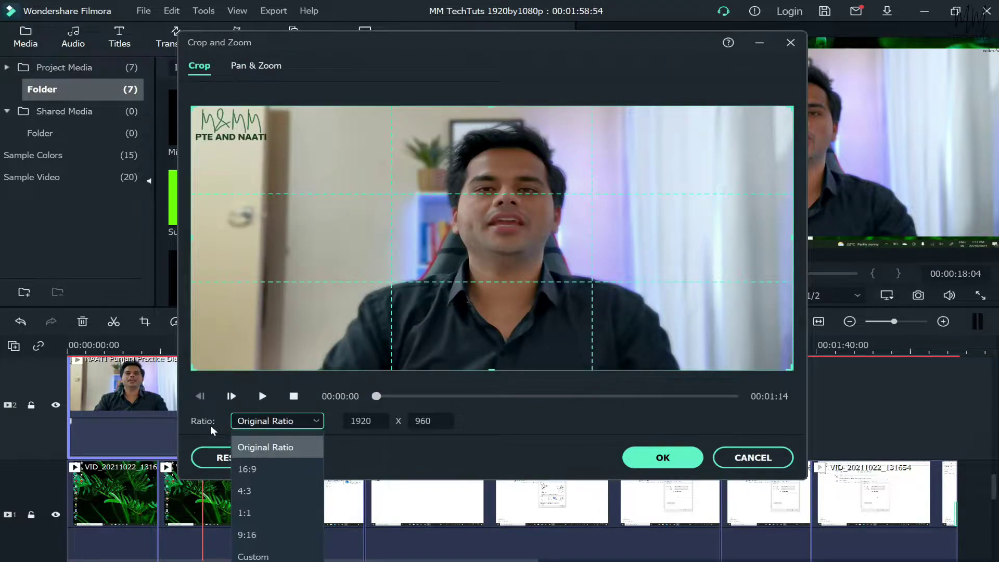
{"action": "left_click", "coordinate": [275, 513]}
{"action": "mouse_move", "coordinate": [415, 319]}
{"action": "left_mouse_down"}
{"action": "mouse_move", "coordinate": [435, 319]}
{"action": "mouse_move", "coordinate": [417, 324]}
{"action": "mouse_move", "coordinate": [426, 326]}
{"action": "left_mouse_up"}
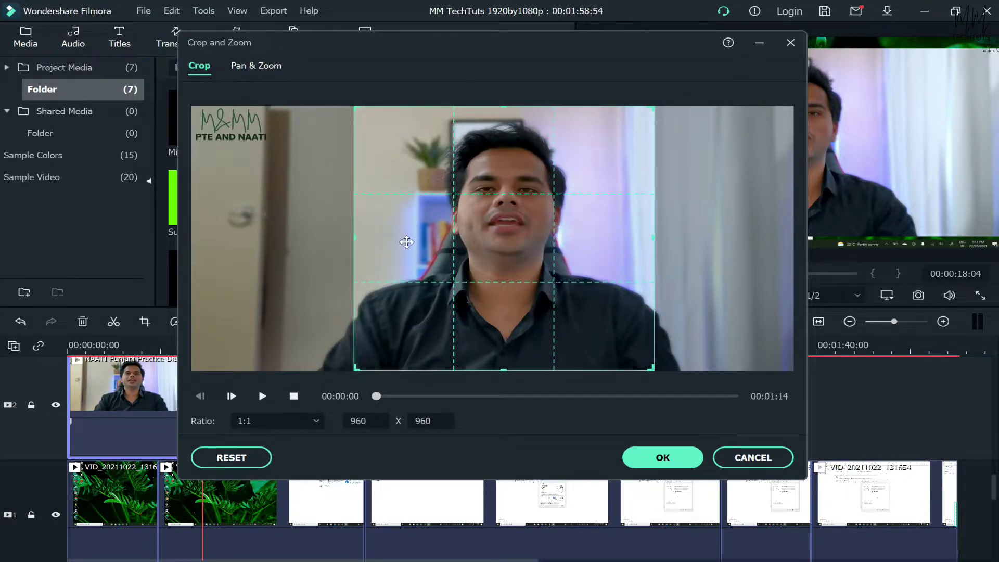
{"action": "left_click_drag", "start_coordinate": [501, 262], "coordinate": [493, 266]}
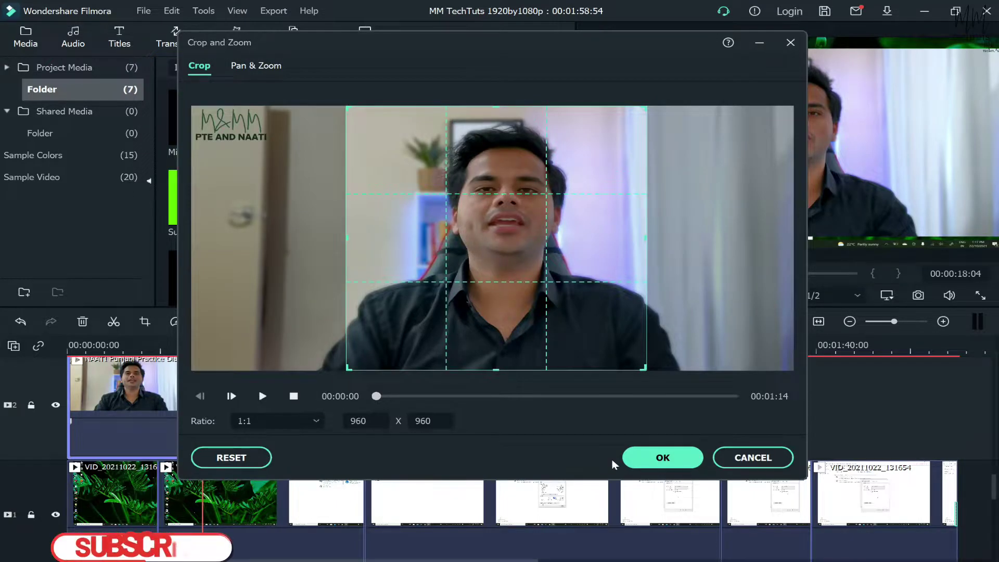
{"action": "left_click", "coordinate": [632, 459]}
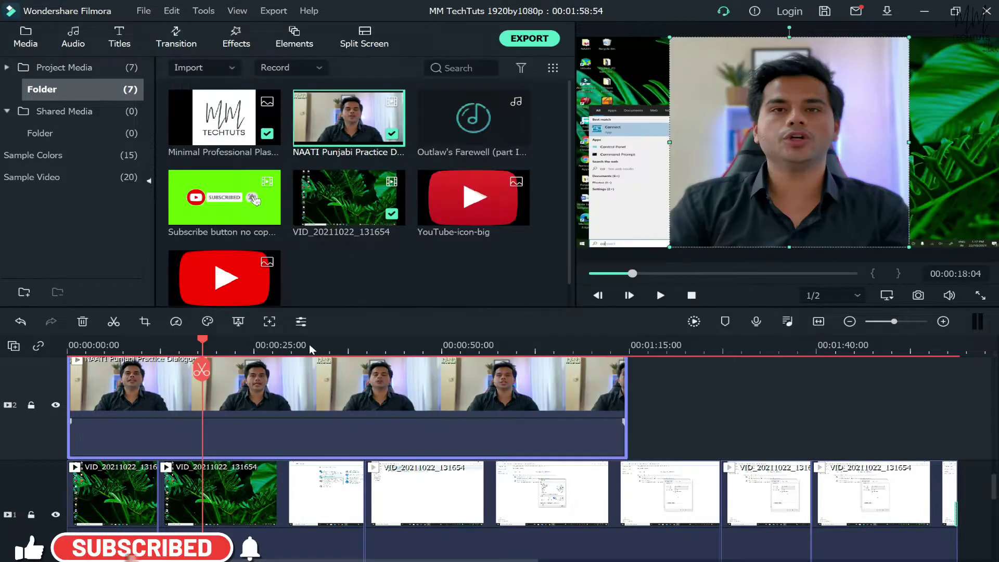
Apply the Utility Shape Mask effect to the NAATI webcam clip on track 2
{"action": "left_click", "coordinate": [237, 41]}
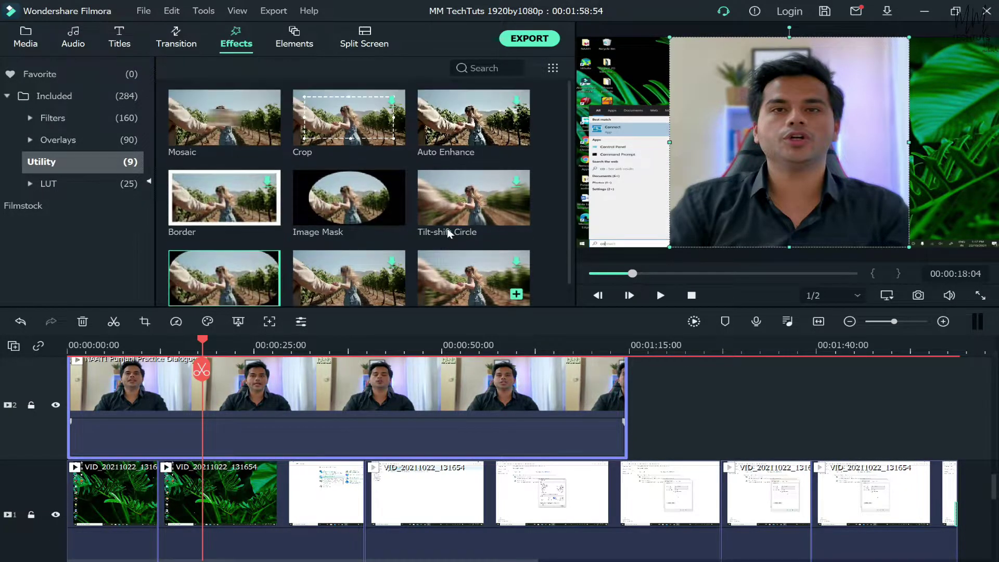
{"action": "mouse_move", "coordinate": [223, 272]}
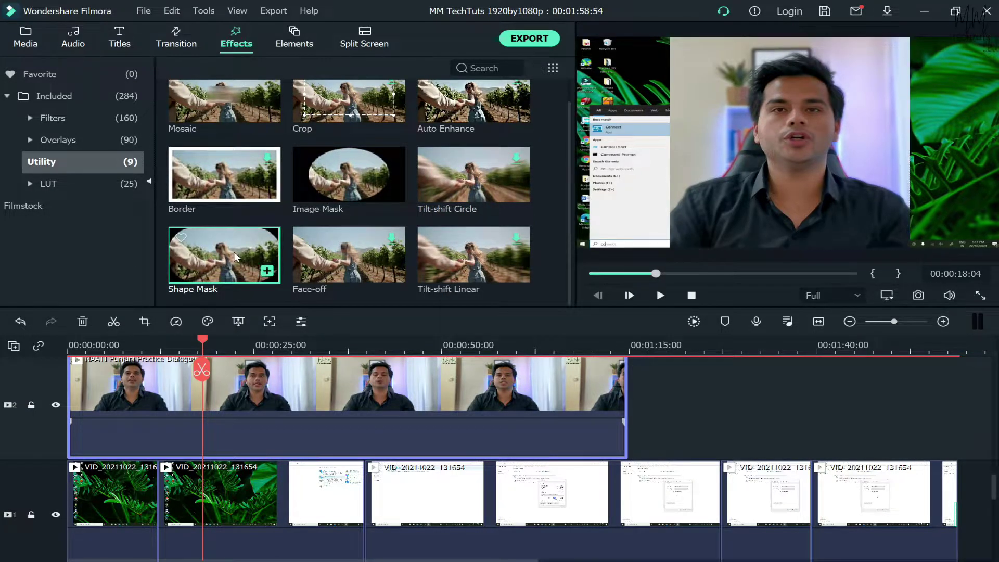
{"action": "left_click", "coordinate": [232, 253]}
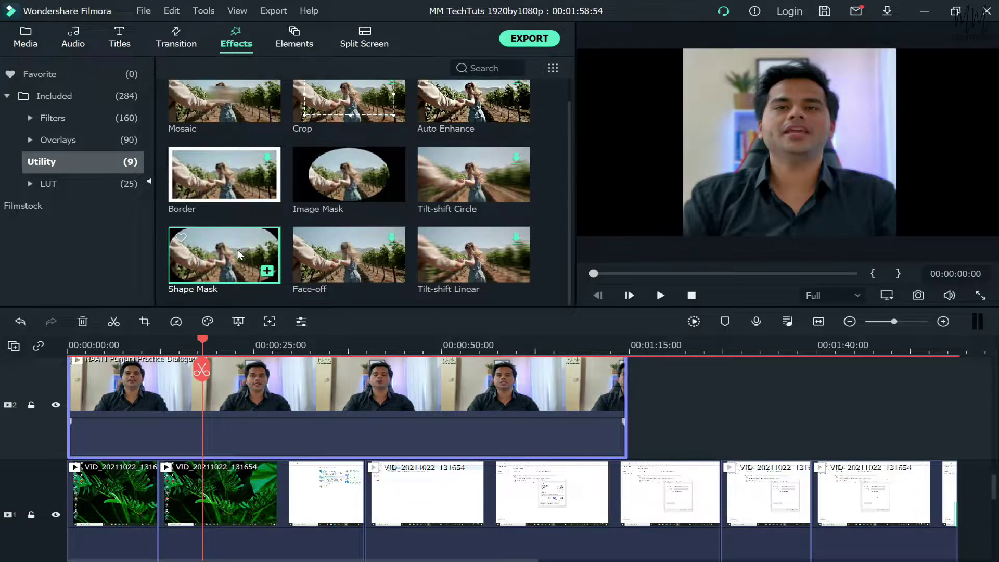
{"action": "left_click_drag", "start_coordinate": [239, 254], "coordinate": [572, 406]}
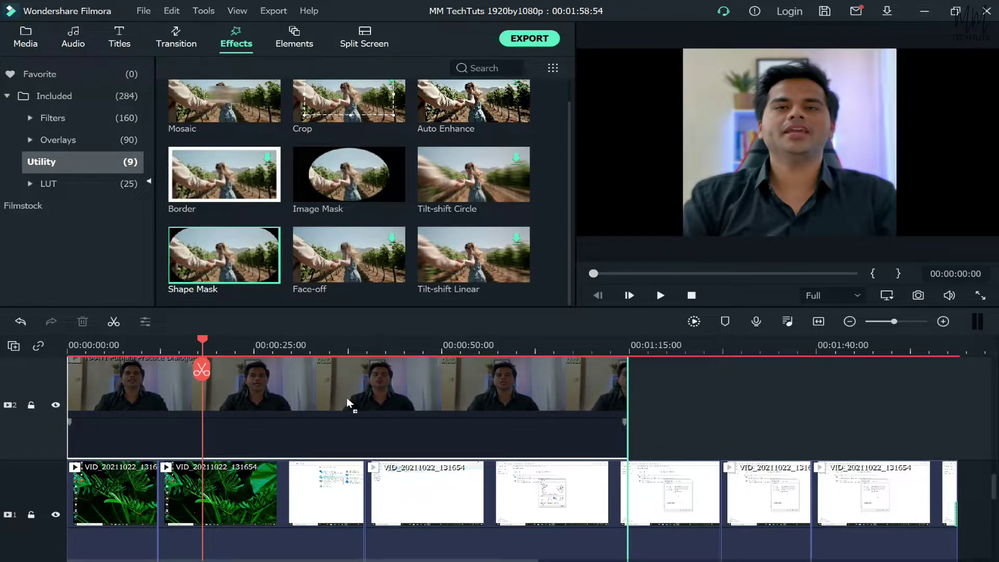
{"action": "left_click_drag", "start_coordinate": [246, 396], "coordinate": [249, 395]}
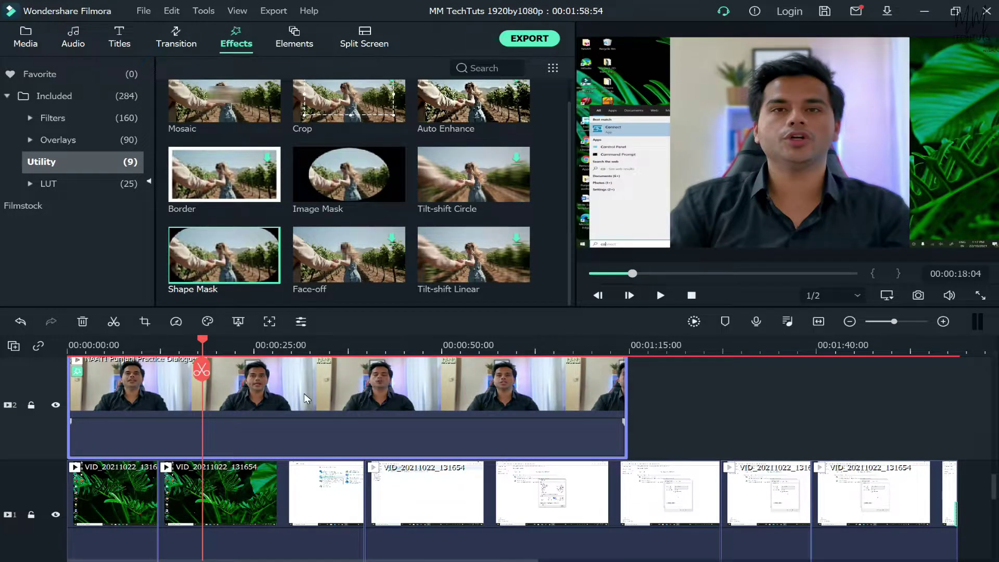
Set the webcam's Shape Mask to width 48 and height 93 for a rounded rectangle
{"action": "double_click", "coordinate": [359, 396]}
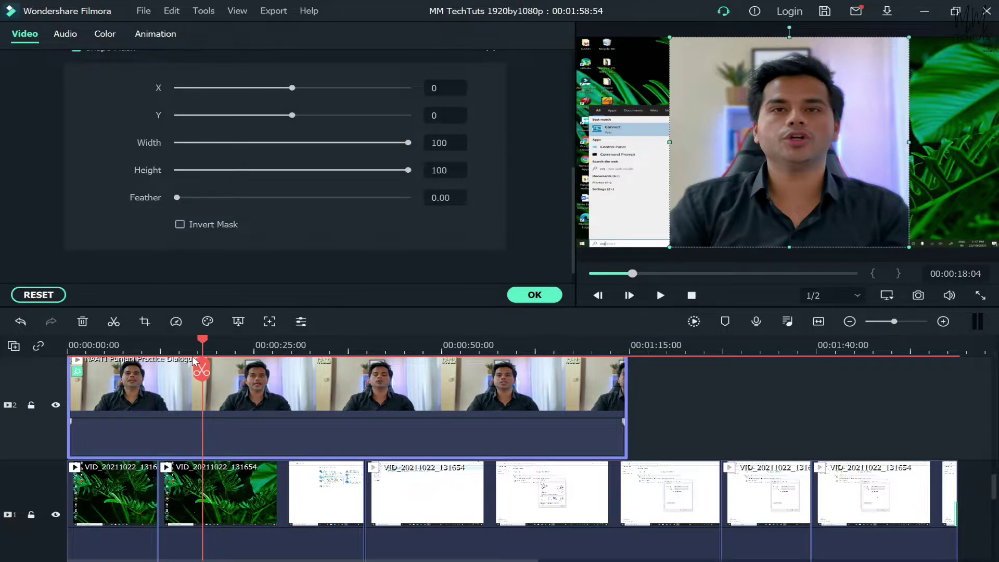
{"action": "scroll", "coordinate": [33, 188], "scroll_direction": "up", "scroll_amount": 3}
{"action": "left_click", "coordinate": [20, 177]}
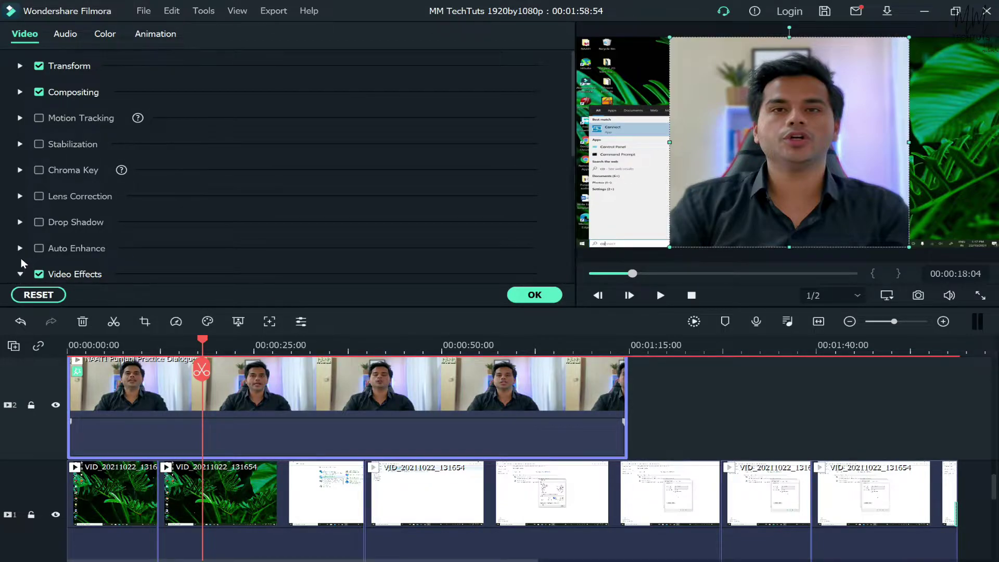
{"action": "left_click", "coordinate": [20, 274]}
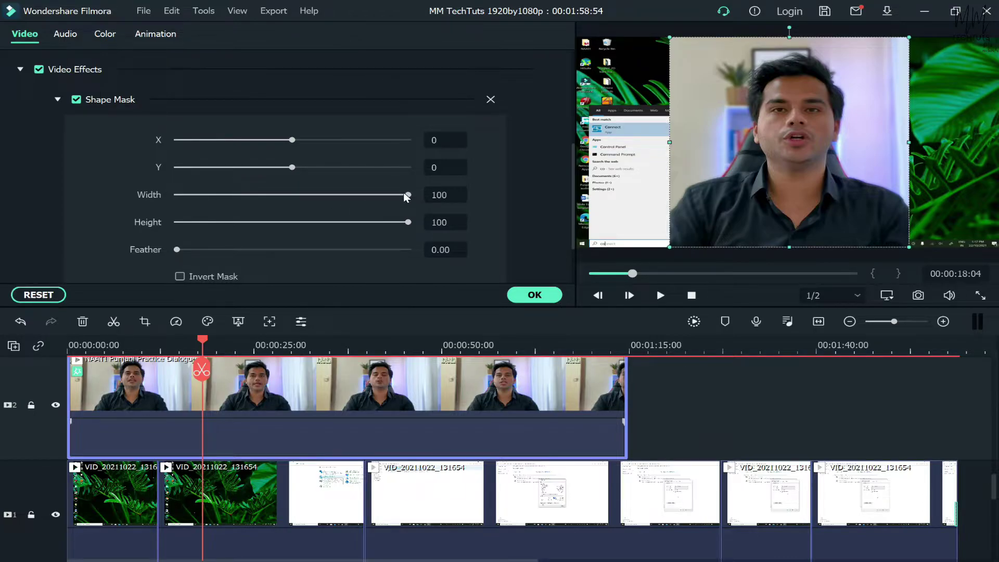
{"action": "left_click_drag", "start_coordinate": [404, 196], "coordinate": [292, 199]}
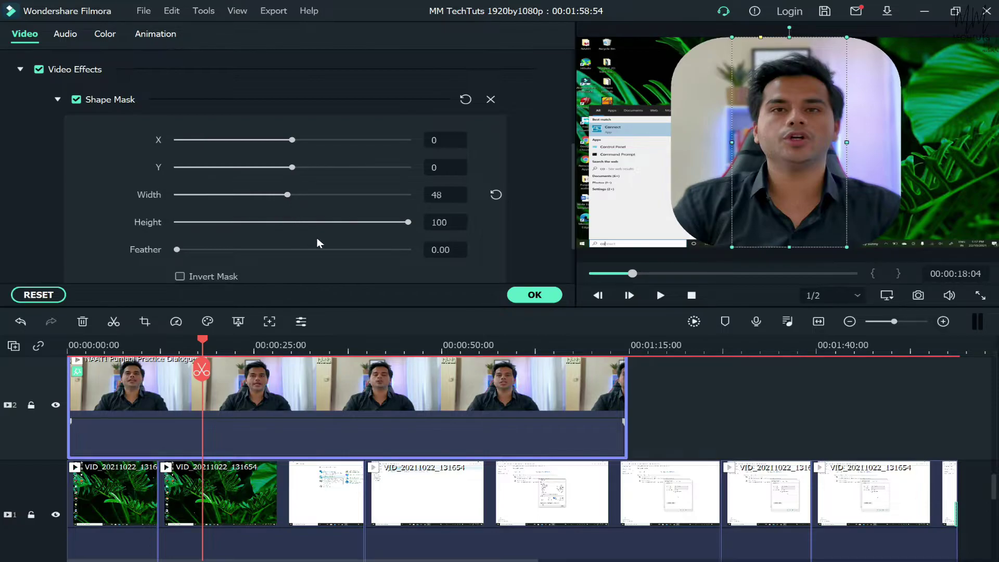
{"action": "mouse_move", "coordinate": [410, 223]}
{"action": "left_mouse_down"}
{"action": "mouse_move", "coordinate": [386, 226]}
{"action": "mouse_move", "coordinate": [395, 224]}
{"action": "left_mouse_up"}
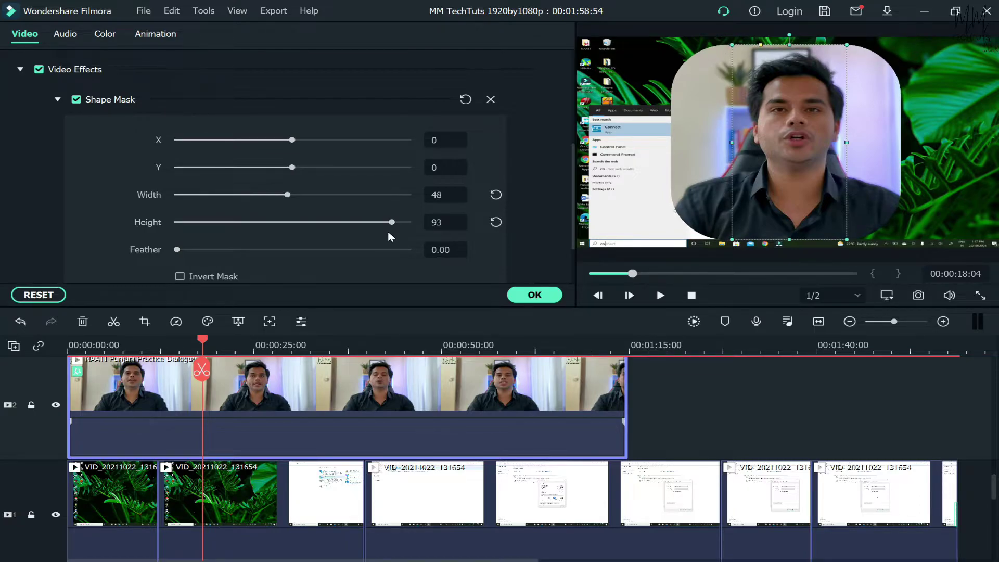
{"action": "left_click", "coordinate": [534, 295]}
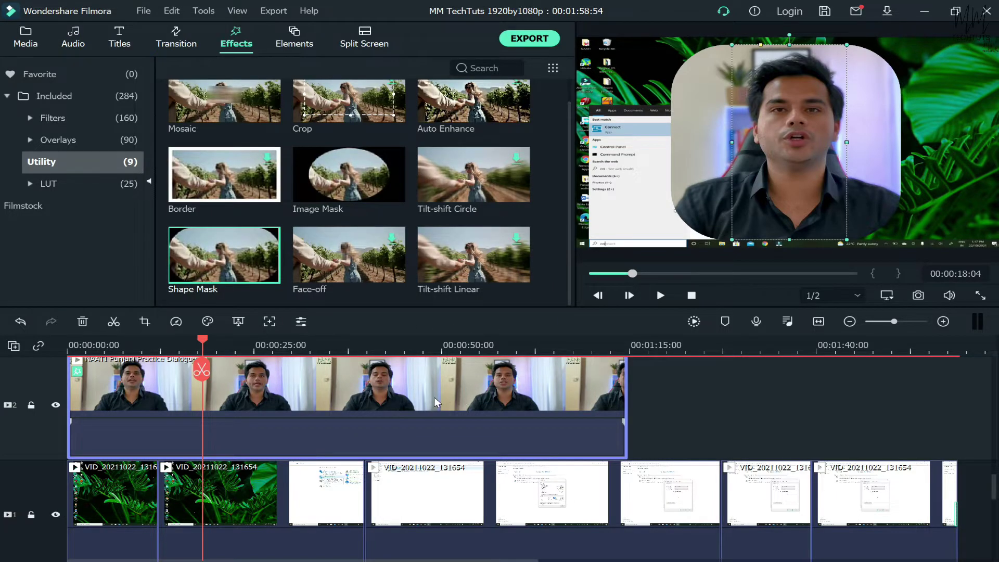
Shrink the webcam overlay in the preview and move it to the bottom-right corner
{"action": "left_click", "coordinate": [688, 157]}
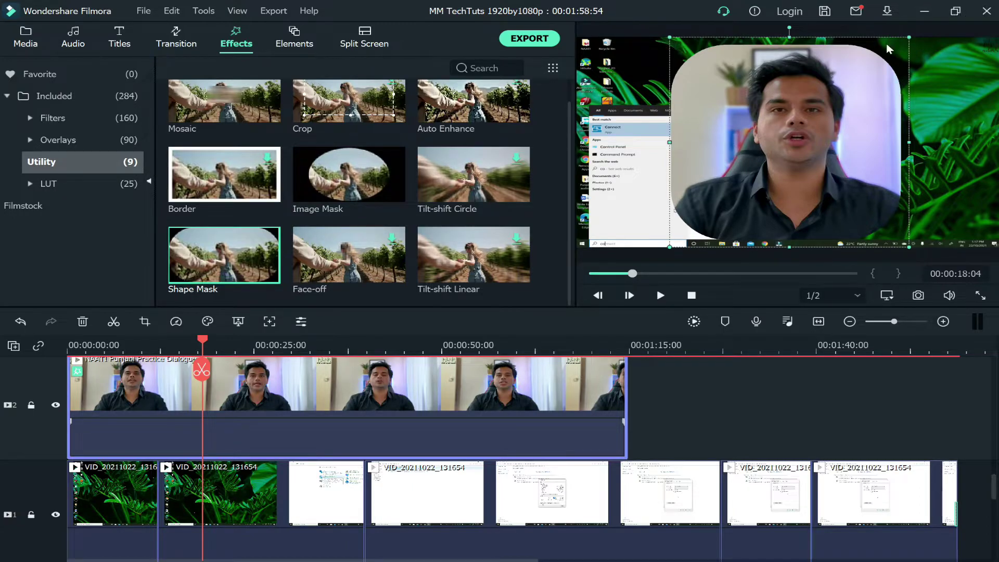
{"action": "left_click_drag", "start_coordinate": [669, 42], "coordinate": [809, 165]}
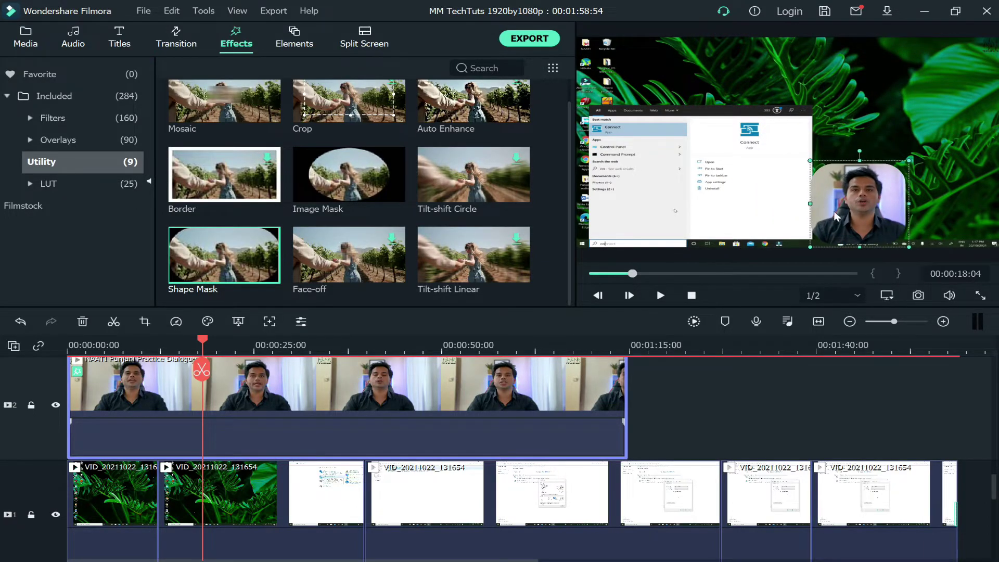
{"action": "left_click_drag", "start_coordinate": [829, 214], "coordinate": [917, 217]}
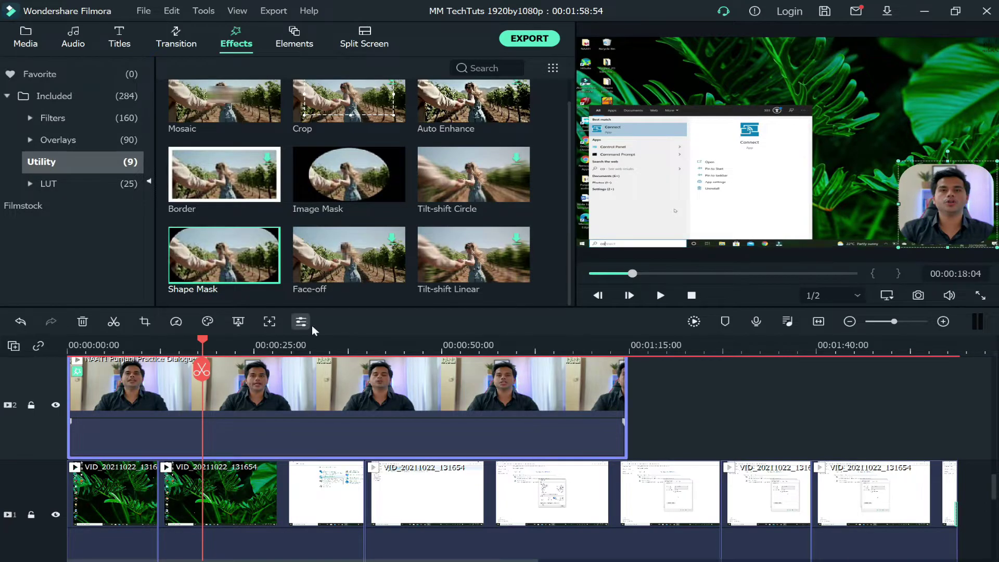
At about 40 seconds, shrink the overlay further into the corner and preview it full screen
{"action": "left_click", "coordinate": [373, 347]}
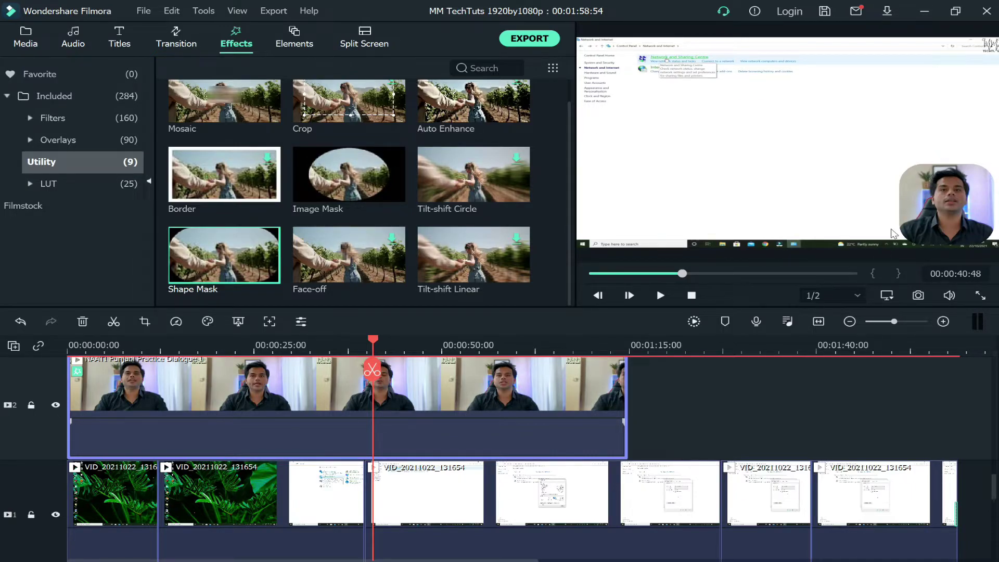
{"action": "double_click", "coordinate": [907, 217]}
{"action": "left_click_drag", "start_coordinate": [912, 206], "coordinate": [915, 206]}
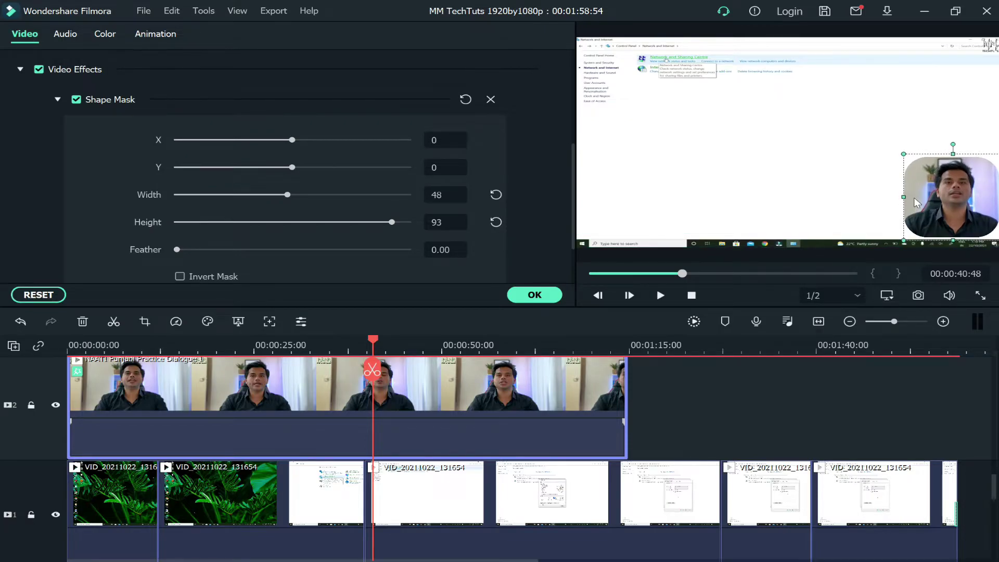
{"action": "left_click_drag", "start_coordinate": [919, 170], "coordinate": [934, 183]}
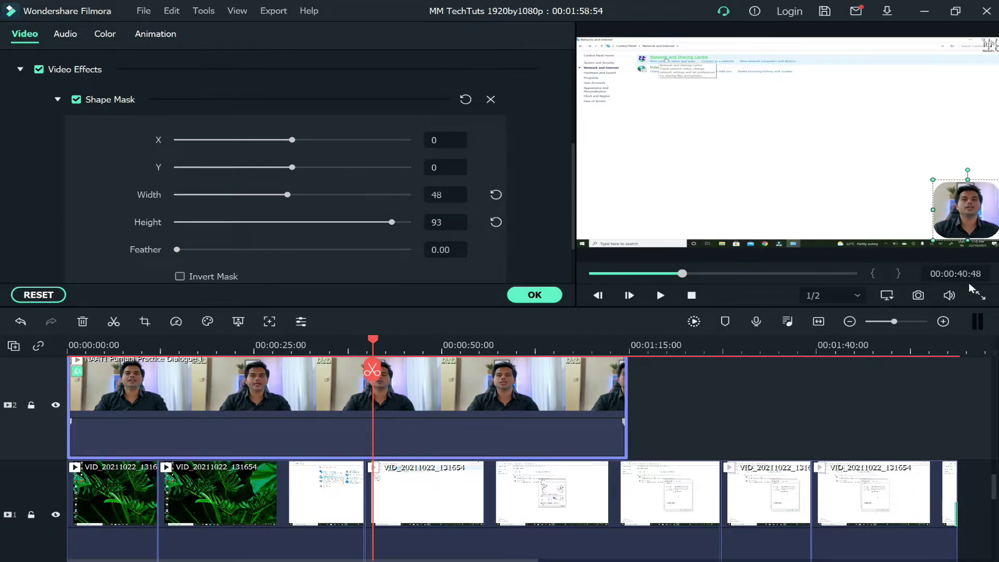
{"action": "left_click", "coordinate": [980, 295]}
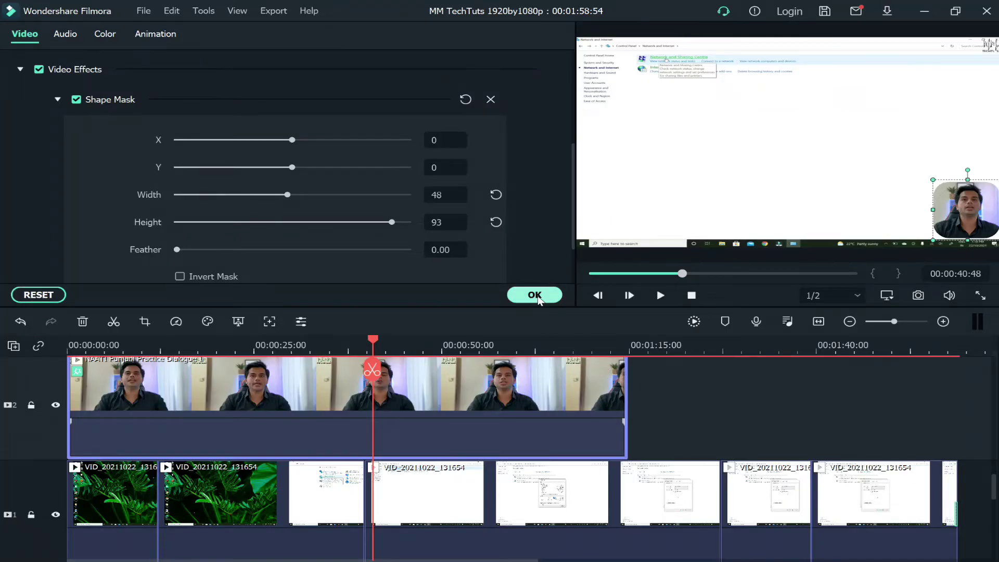
After the full-screen review, confirm and close the Shape Mask settings
{"action": "left_click", "coordinate": [537, 294]}
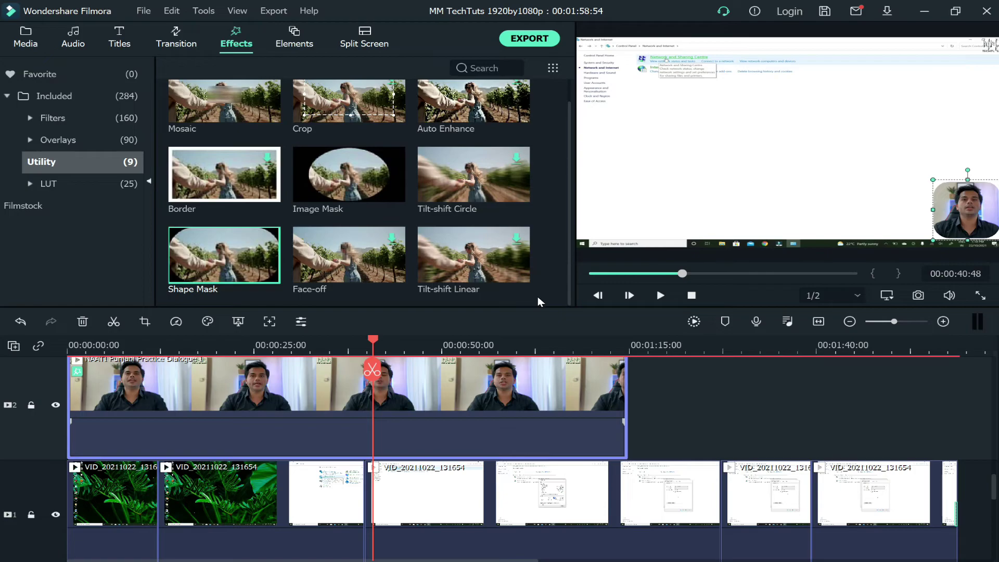